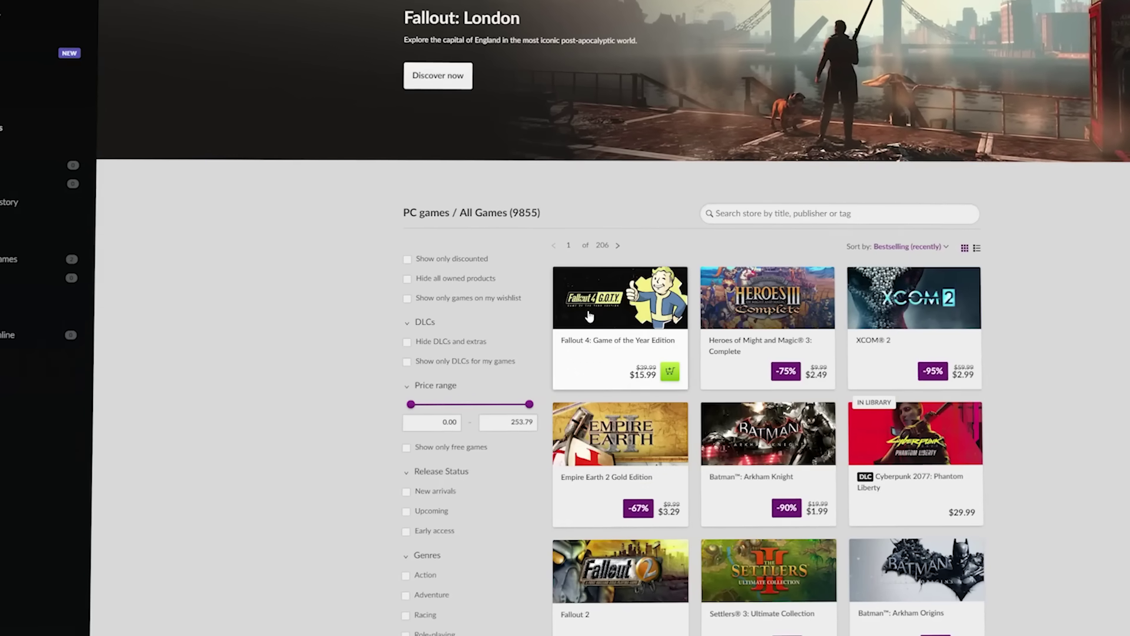
- Open the store page of Fallout 4: Game of the Year Edition and accept the 17+ mature content notice
left_click(588, 315)
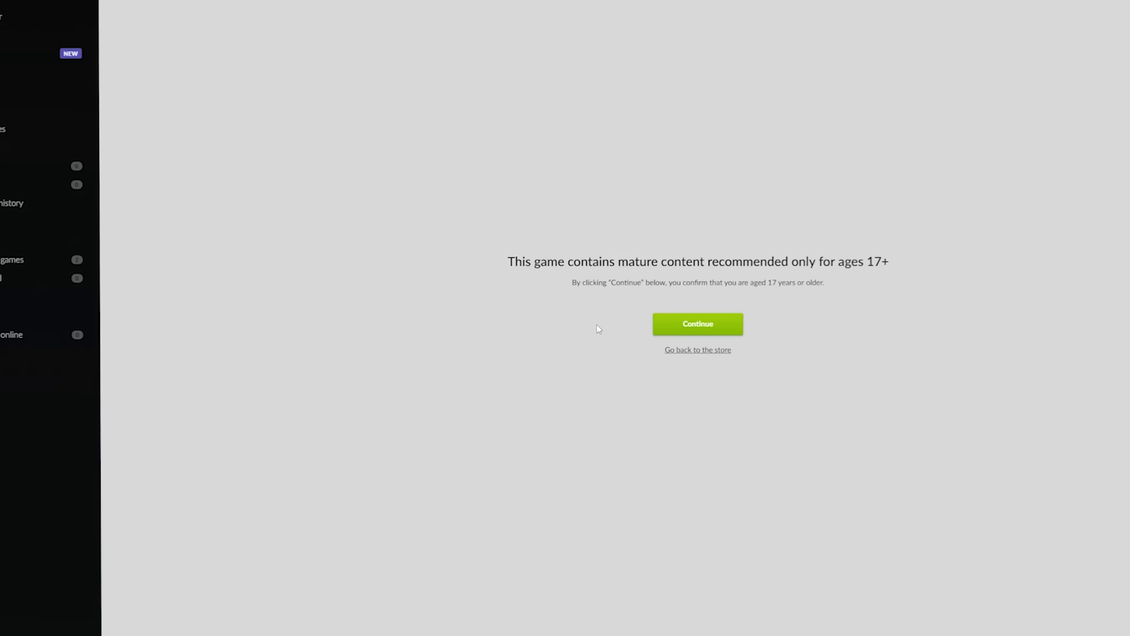
left_click(676, 330)
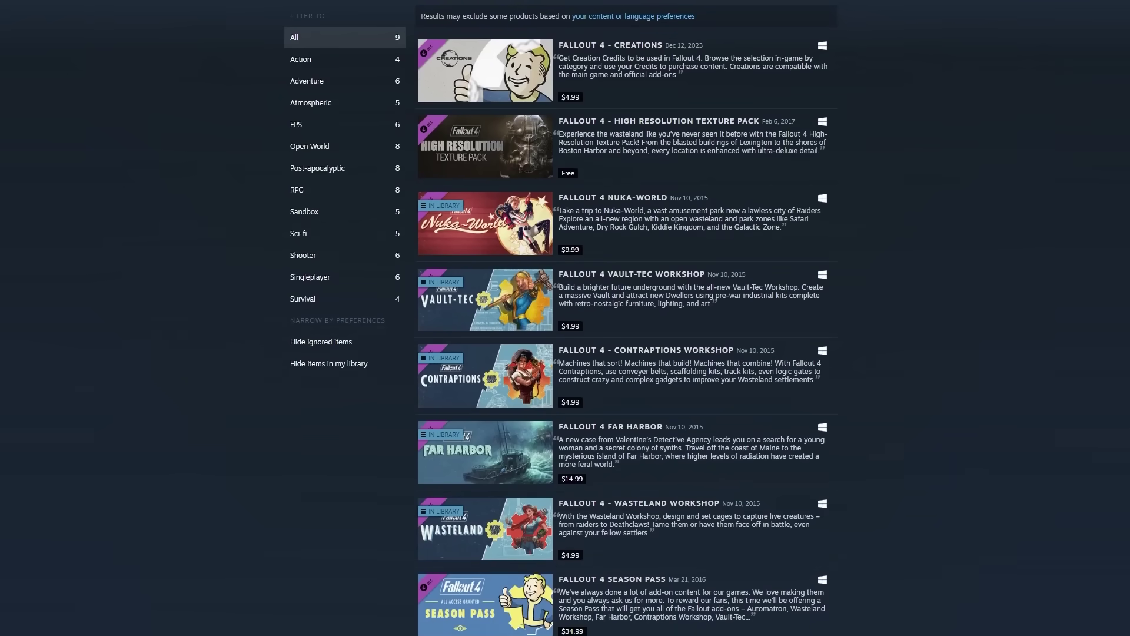
scroll(565, 318, "down", 2)
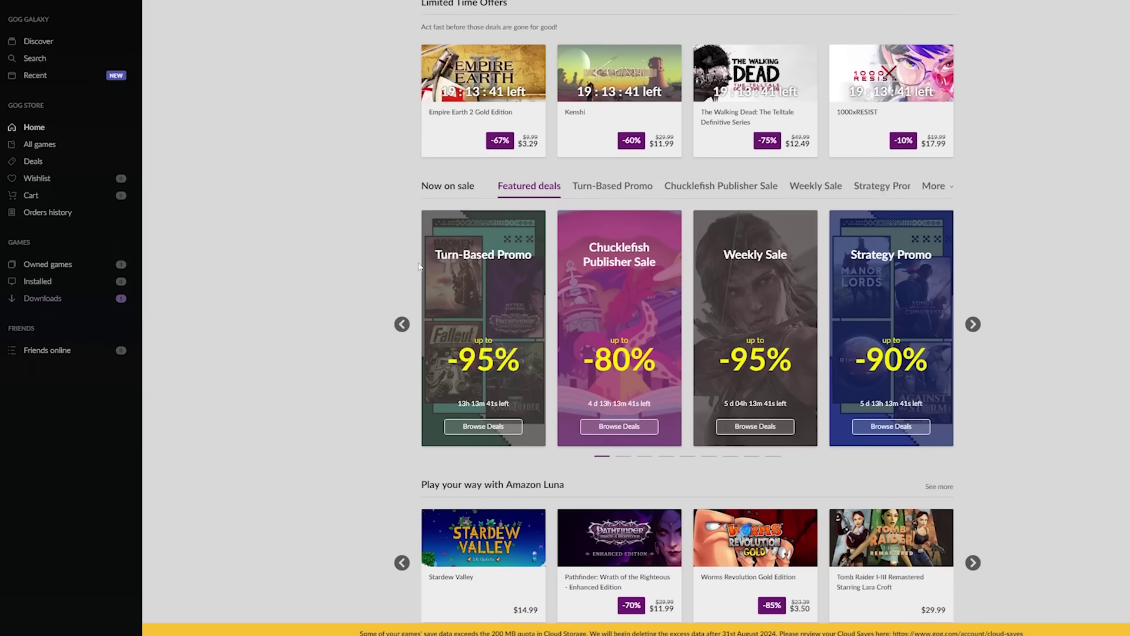
scroll(419, 266, "up", 7)
scroll(418, 266, "up", 3)
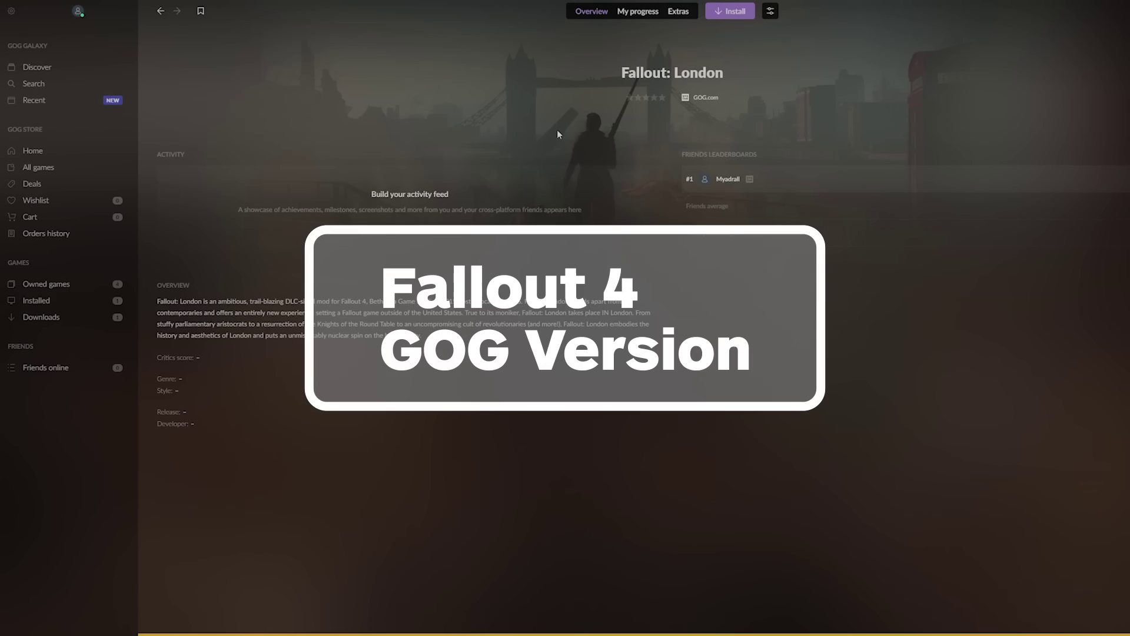
- Download Fallout: London to the default GOG Galaxy games folder and start the mod installation from its installer window
left_click(729, 11)
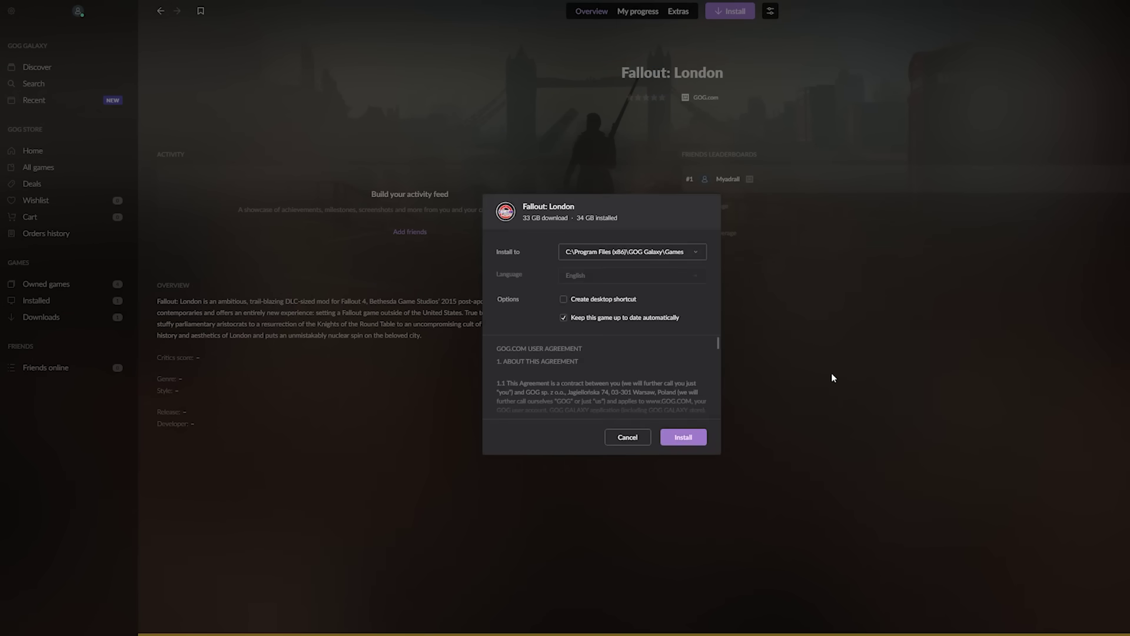
left_click(690, 440)
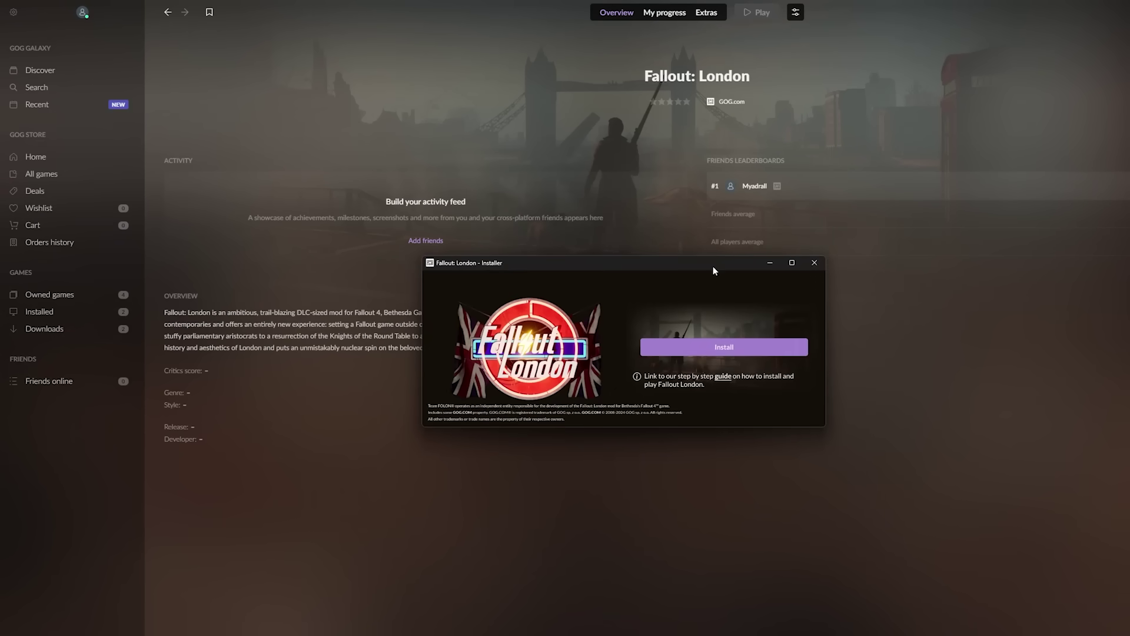
left_click(683, 346)
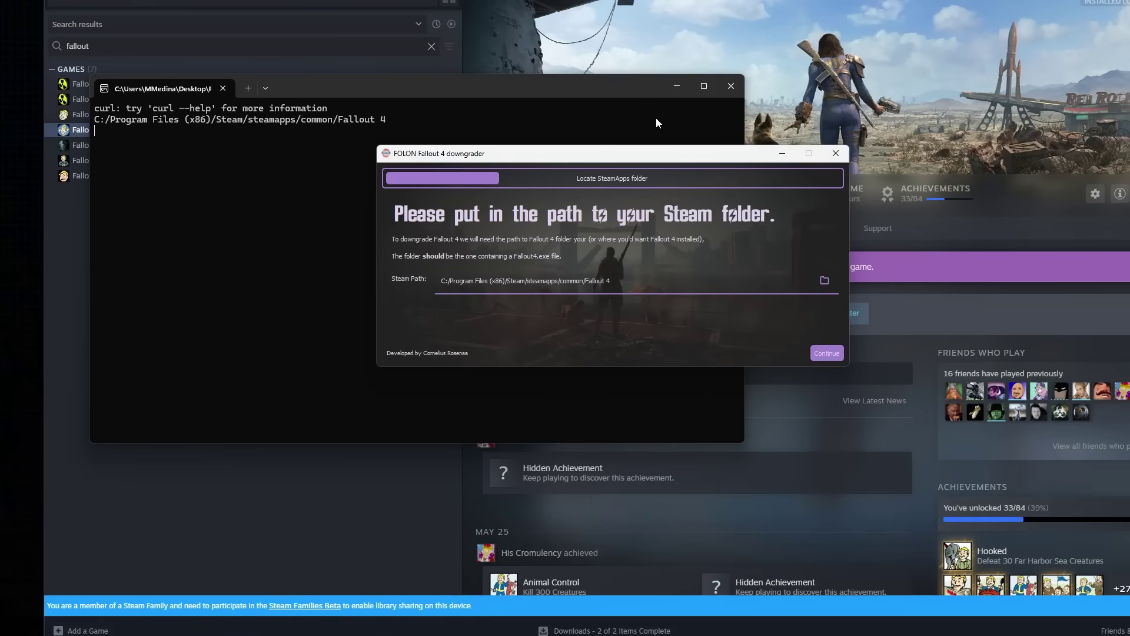
- In the FOLON Fallout 4 downgrader, authorize the Steam login by submitting the Steam Guard code
left_click_drag(627, 159, 646, 199)
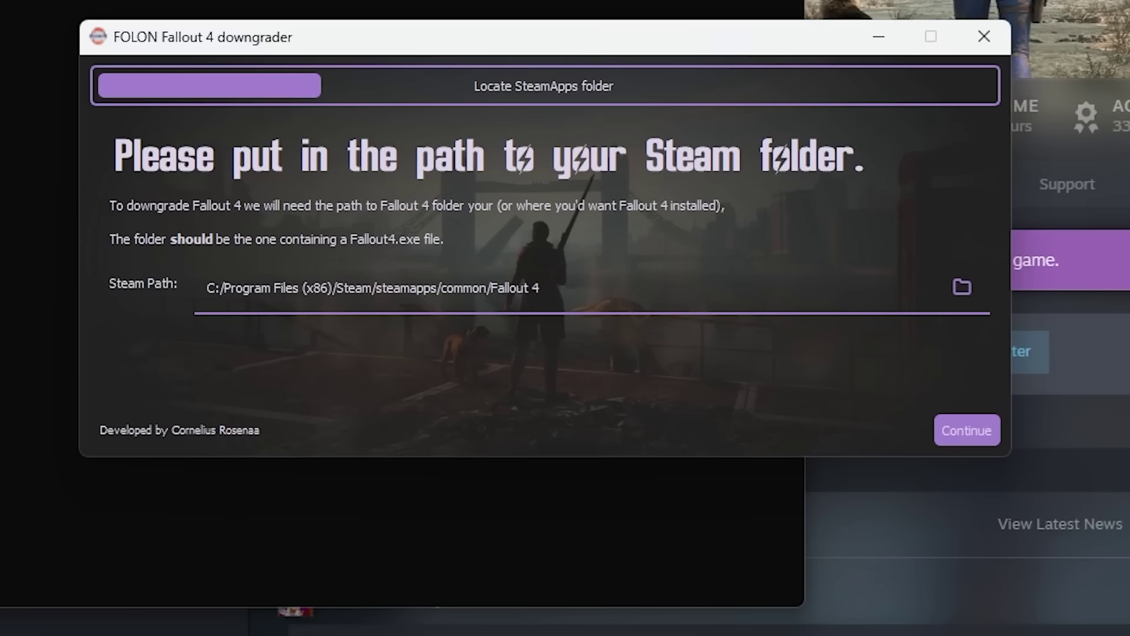
left_click_drag(574, 50, 611, 128)
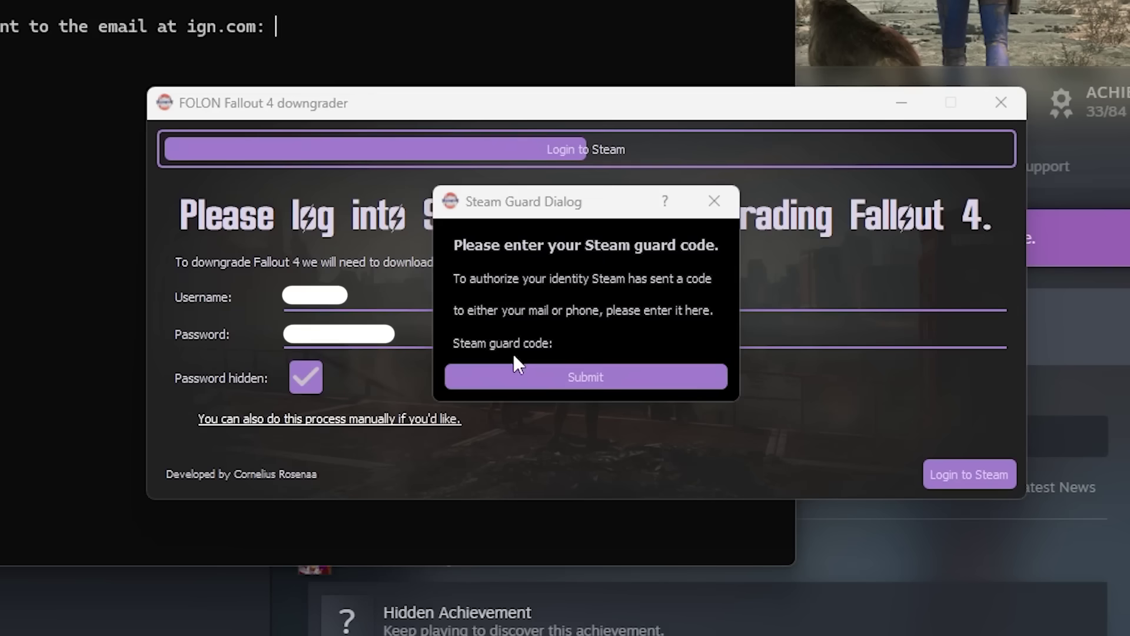
left_click(573, 341)
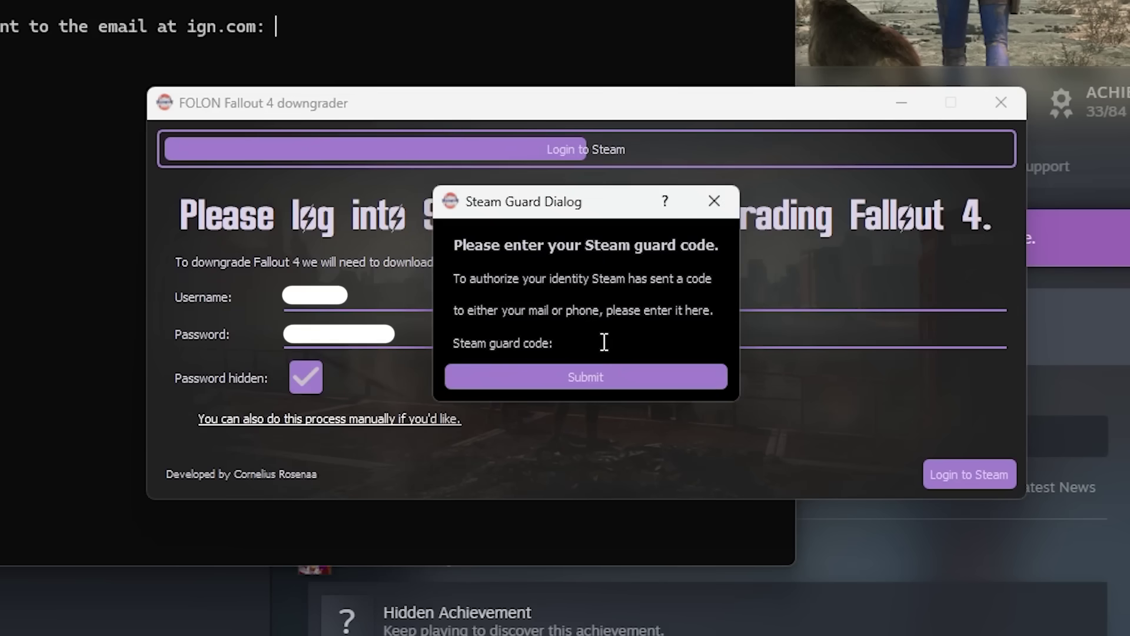
key("ctrl+v")
left_click(625, 377)
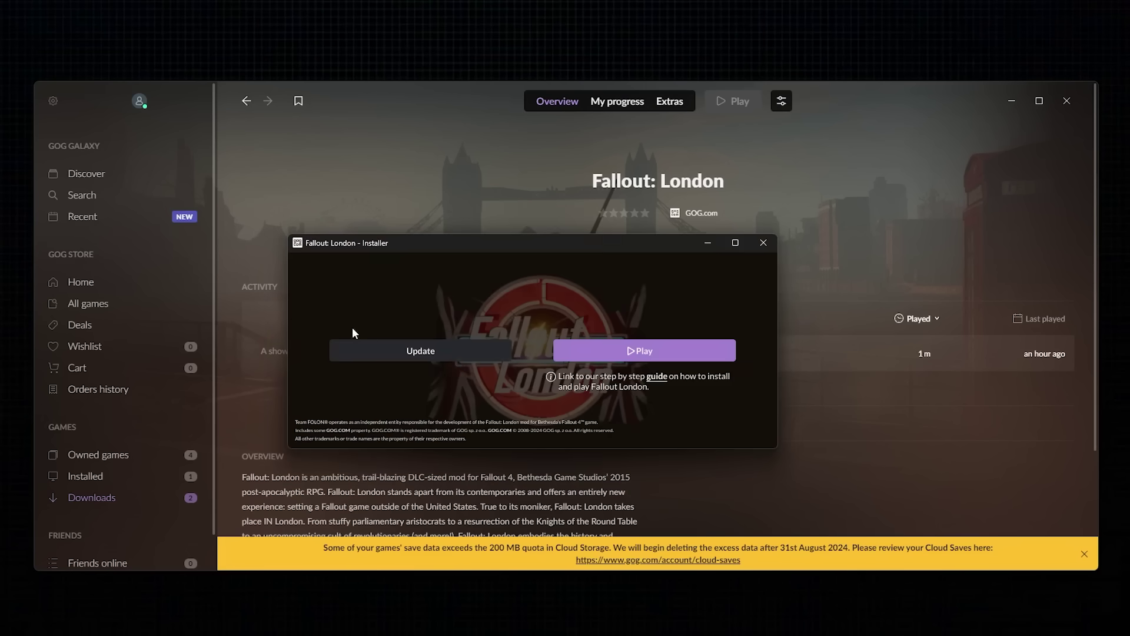
- In the Fallout: London installer, set the install location to C:/Program Files (x86)/Steam/steamapps/common/Fallout 4 and start the update installation
left_click(454, 349)
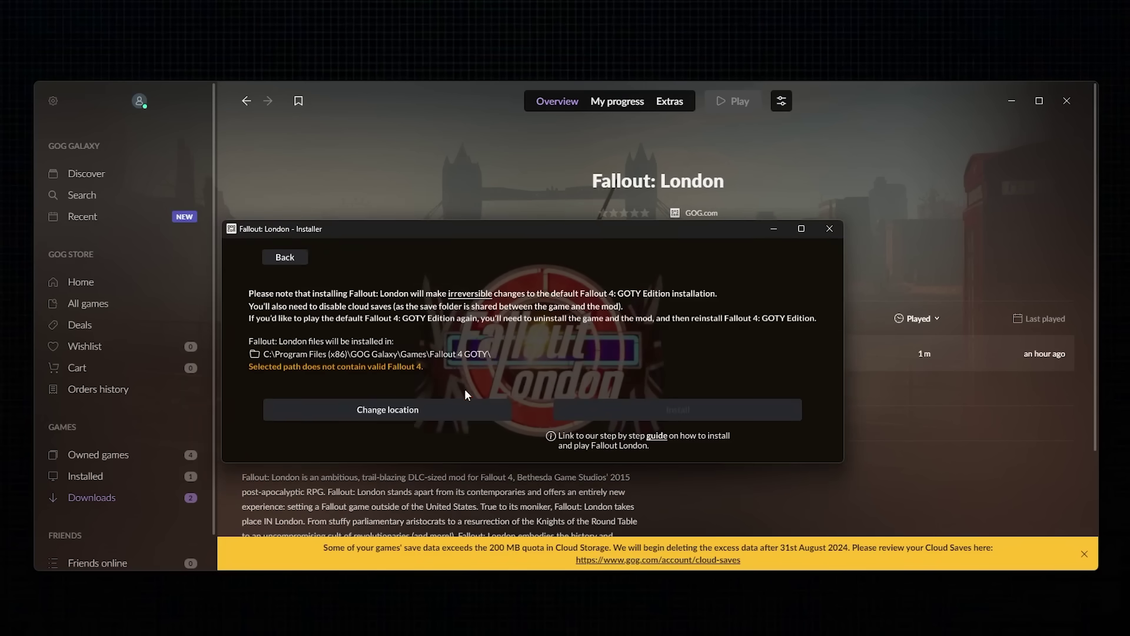
left_click(327, 411)
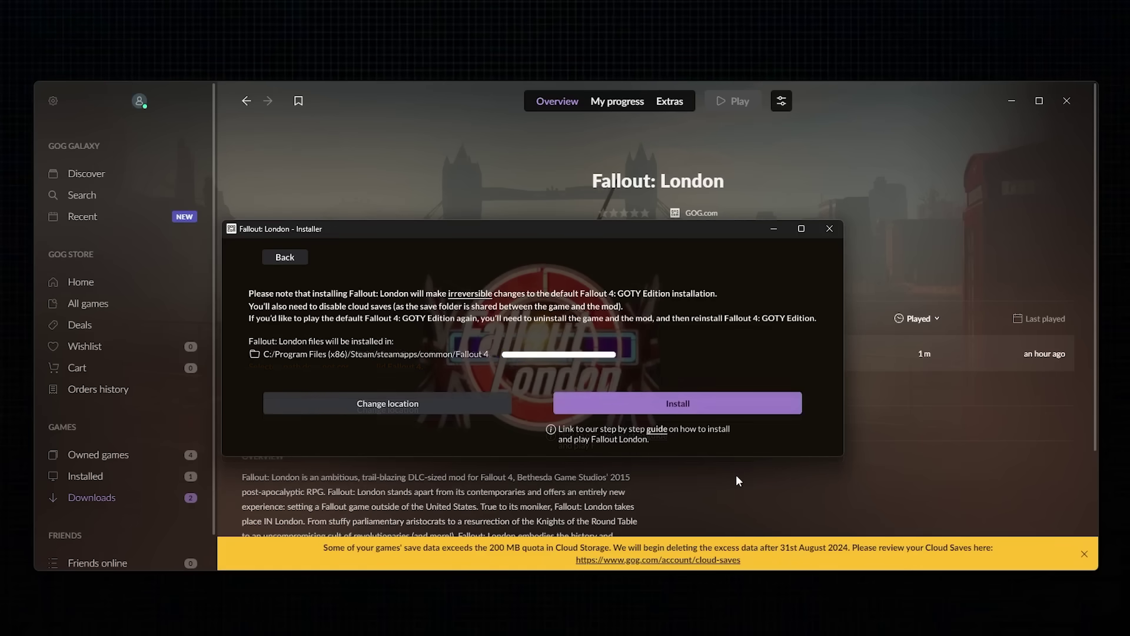
left_click(745, 406)
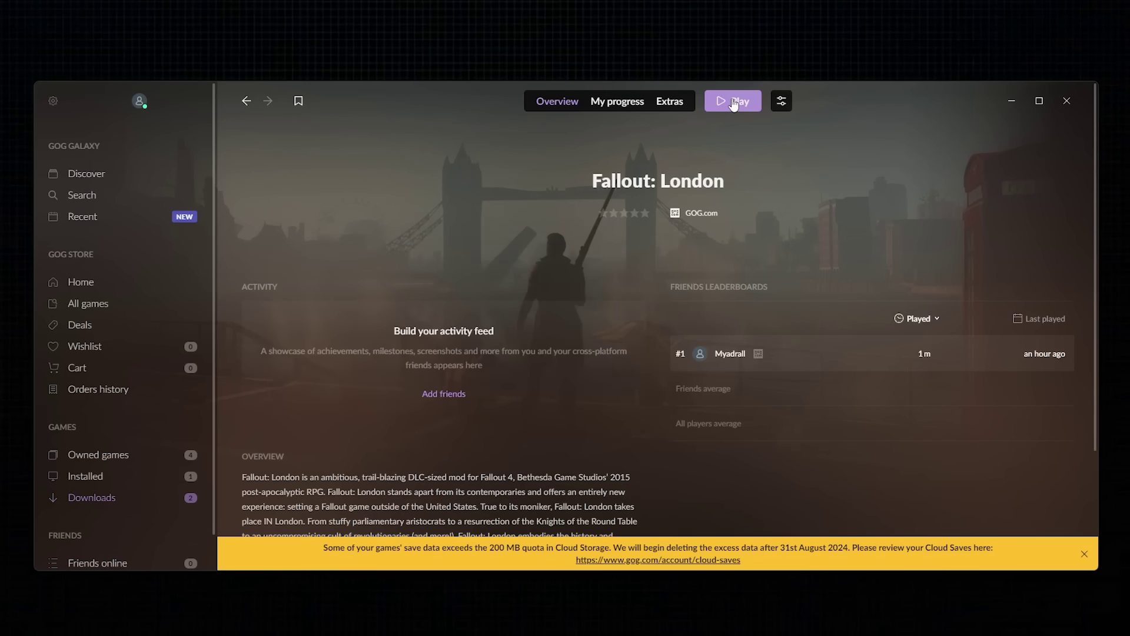
- Try to launch Fallout: London from GOG Galaxy through its installer window and dismiss the message dialog
left_click(733, 104)
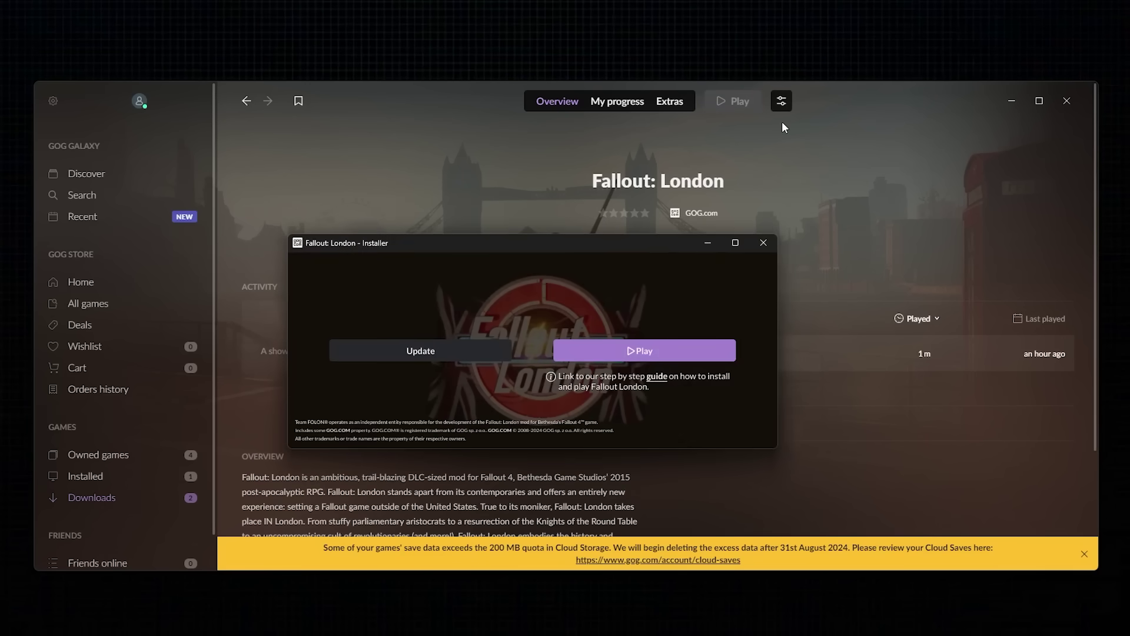
left_click(666, 352)
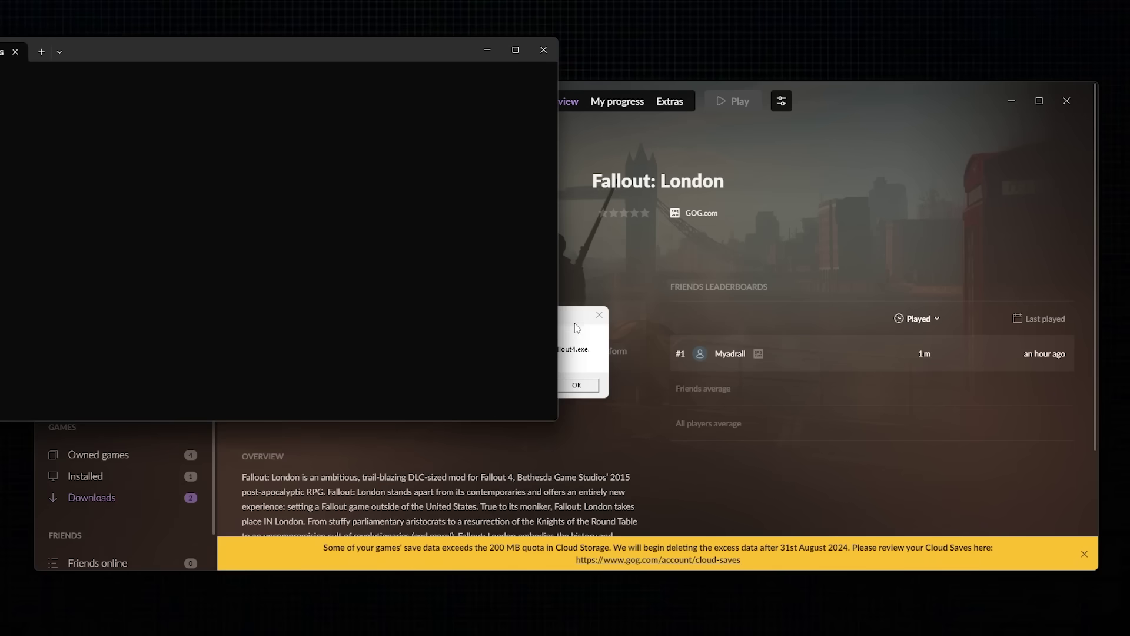
left_click_drag(575, 322, 606, 333)
left_click(609, 397)
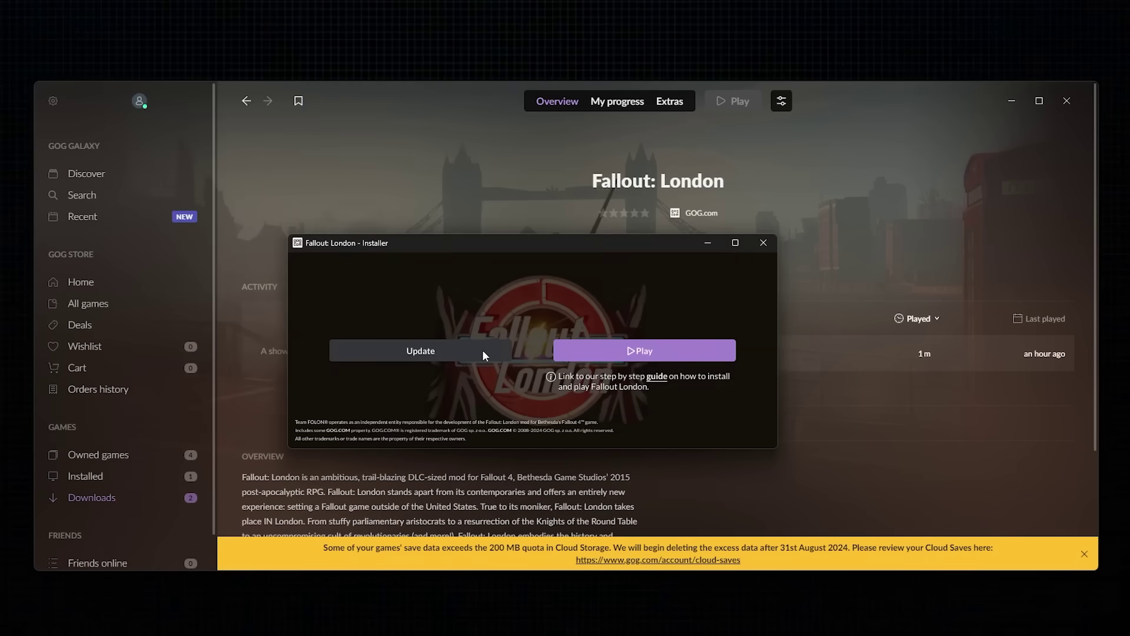
- Rerun the Fallout: London update into the Steam Fallout 4 folder and launch the game from the installer
left_click(483, 350)
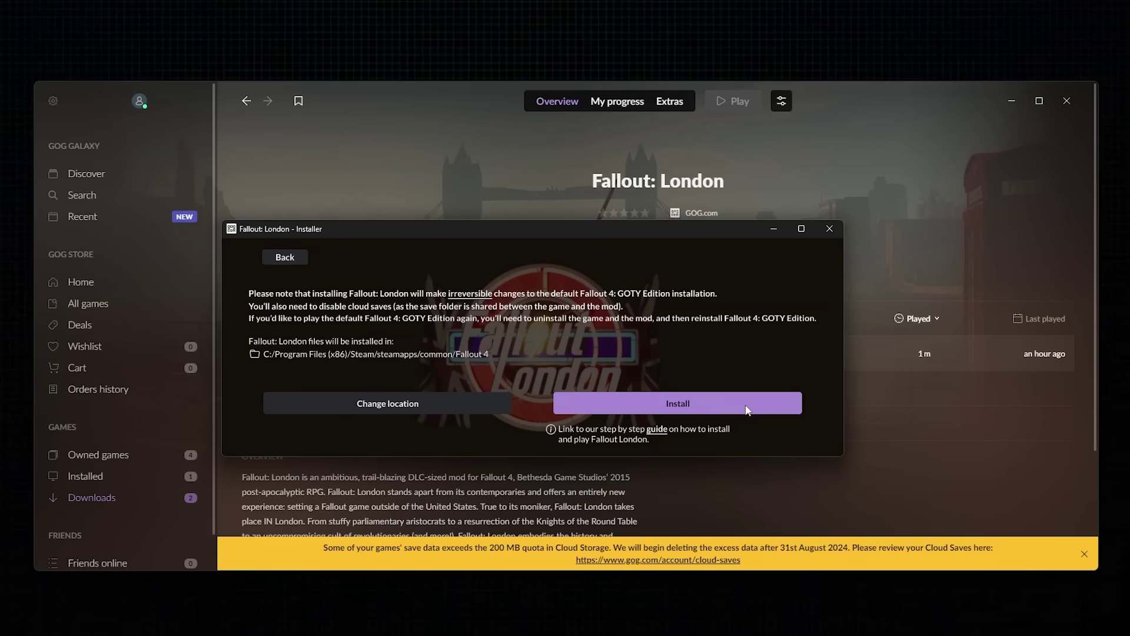
left_click(745, 406)
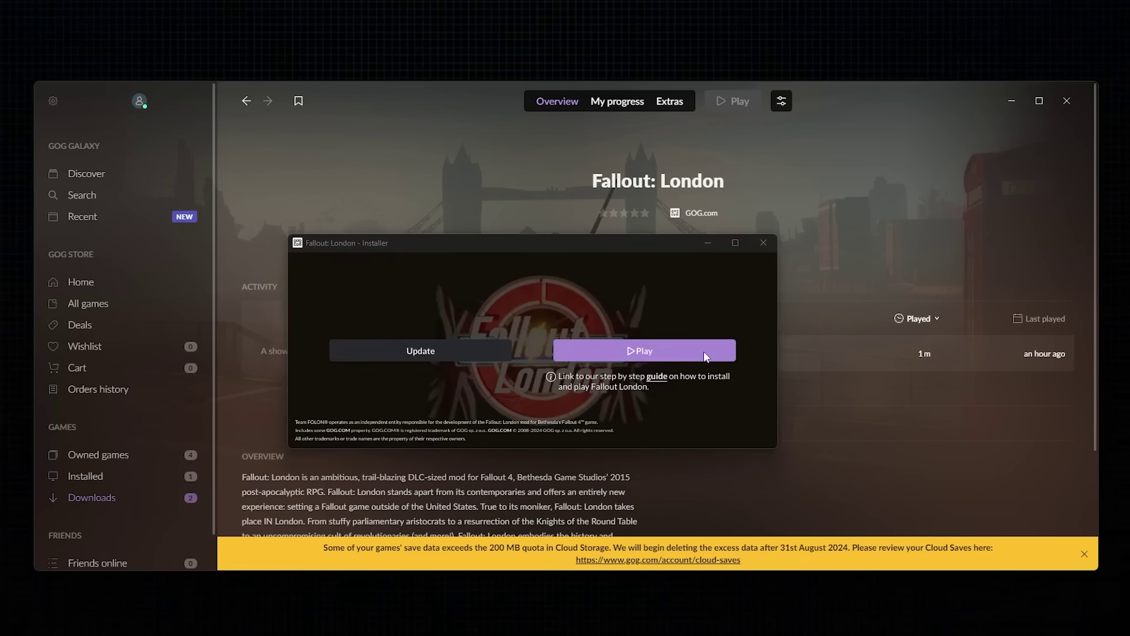
left_click(704, 351)
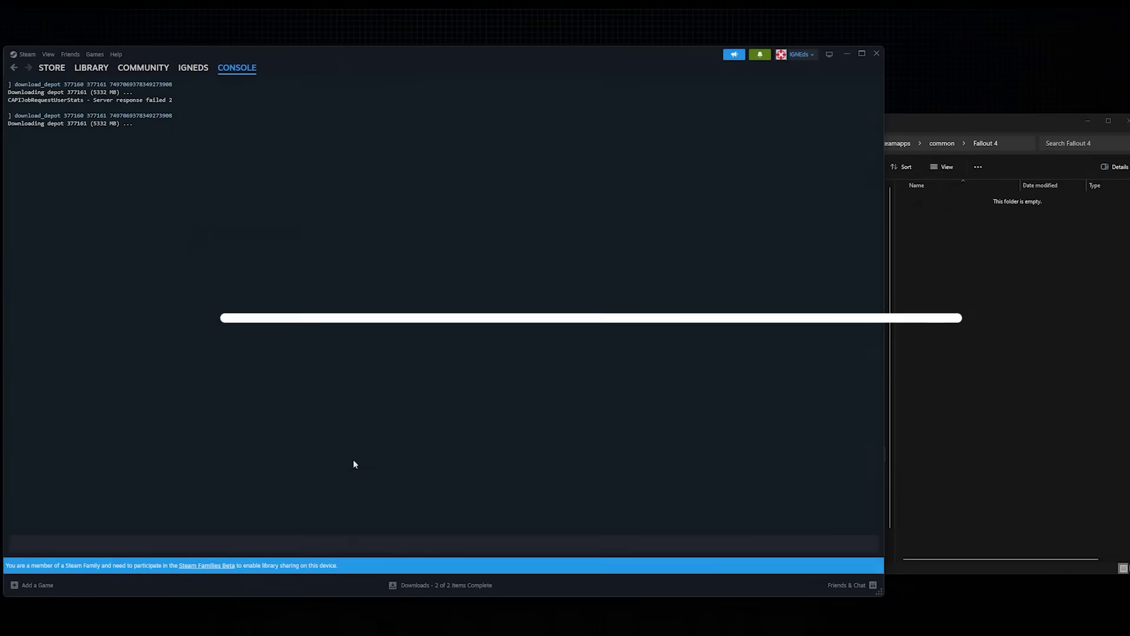
left_click(892, 145)
double_click(932, 214)
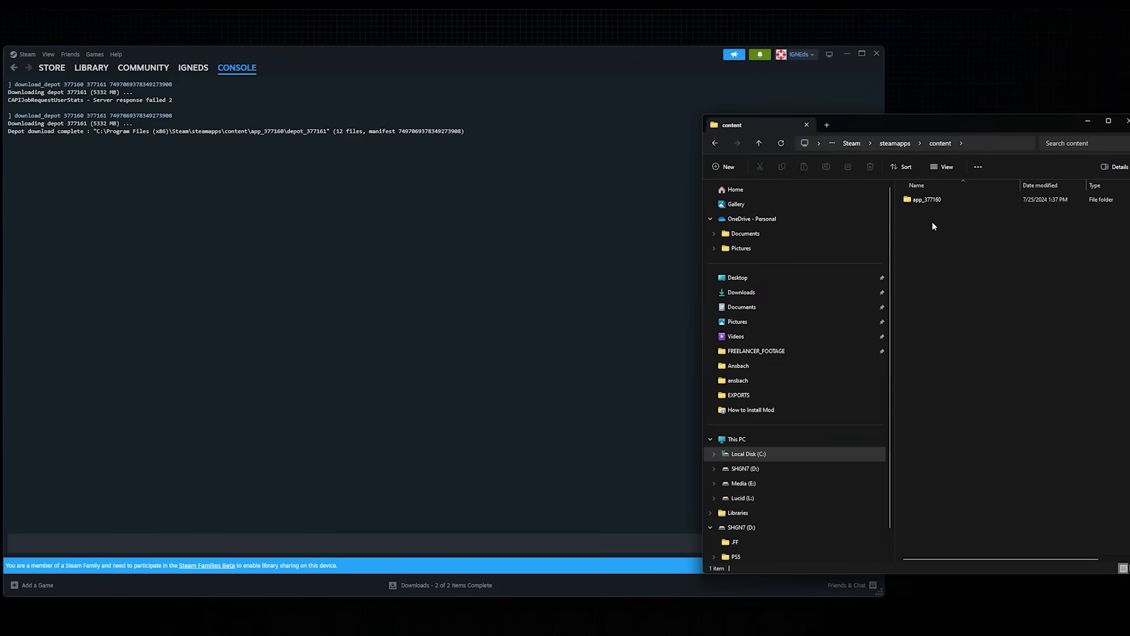
left_click(274, 531)
key("ctrl+v")
key("Return")
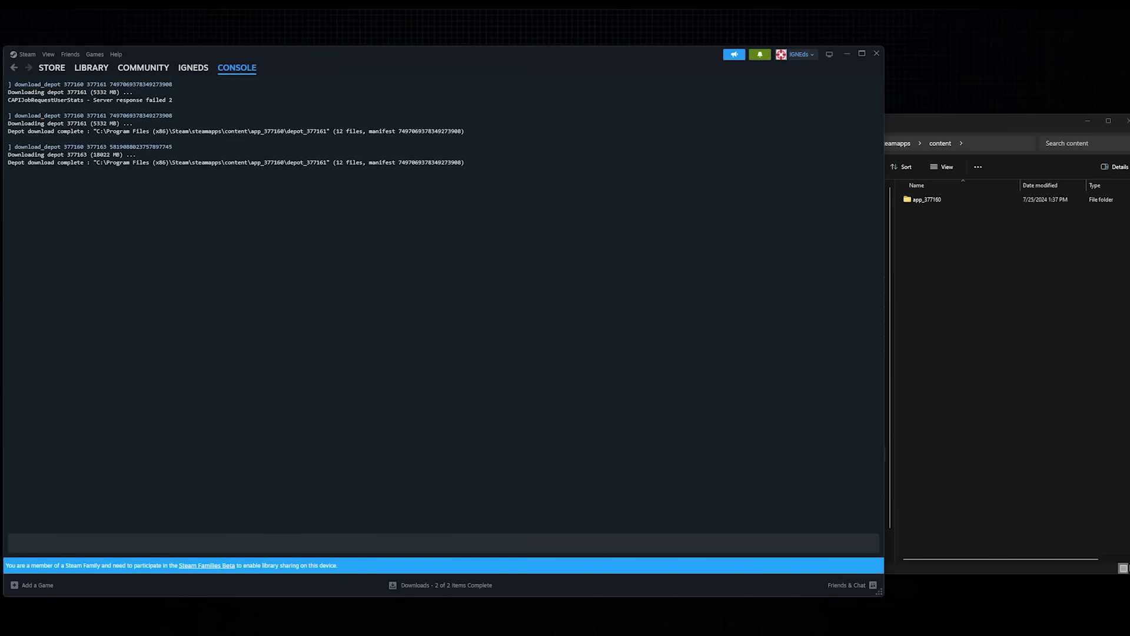
left_click(958, 213)
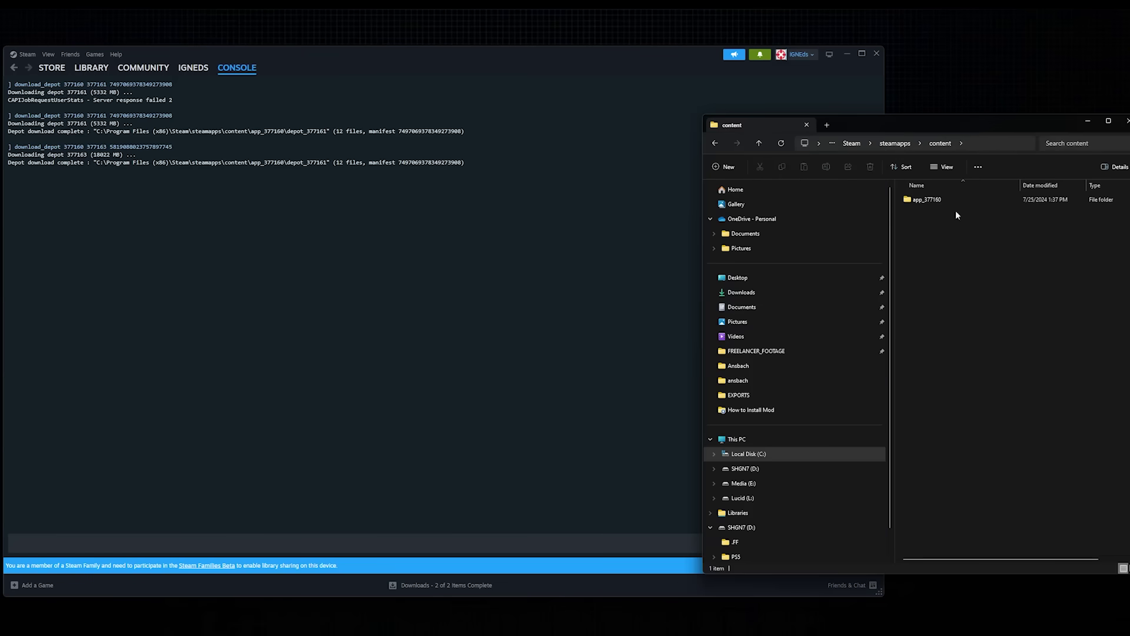
double_click(927, 200)
left_click(189, 511)
key("ctrl+v")
key("Return")
key("ctrl+v")
key("Return")
key("ctrl+v")
key("Return")
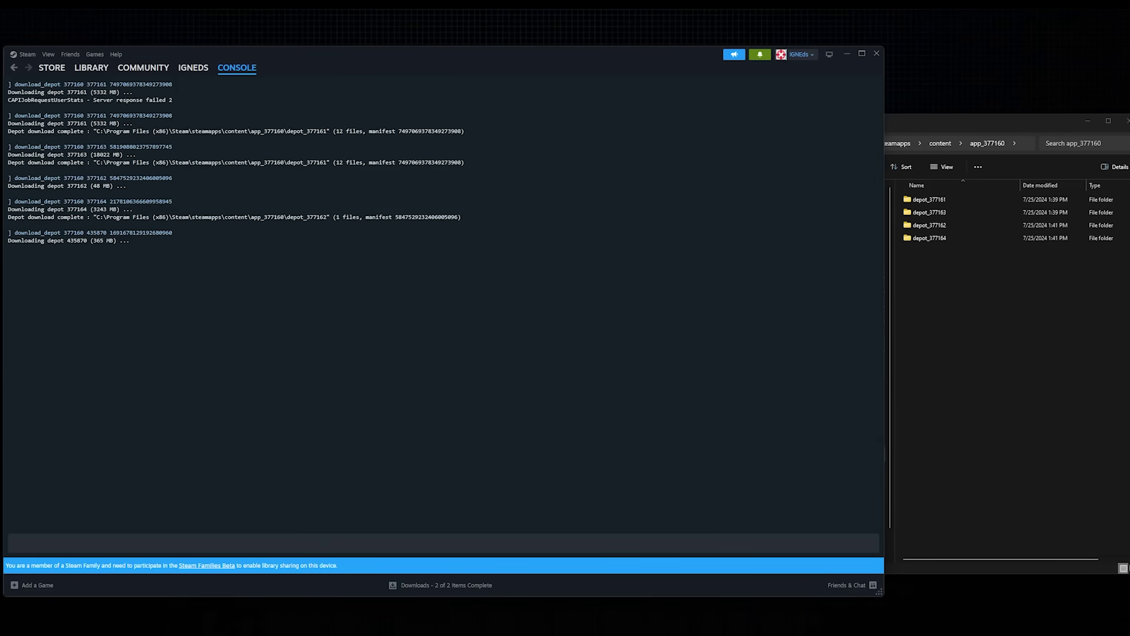
key("ctrl+v")
key("Return")
key("ctrl+v")
key("Return")
key("ctrl+v")
key("Return")
key("ctrl+v")
key("Return")
key("ctrl+v")
key("Return")
key("ctrl+v")
key("Return")
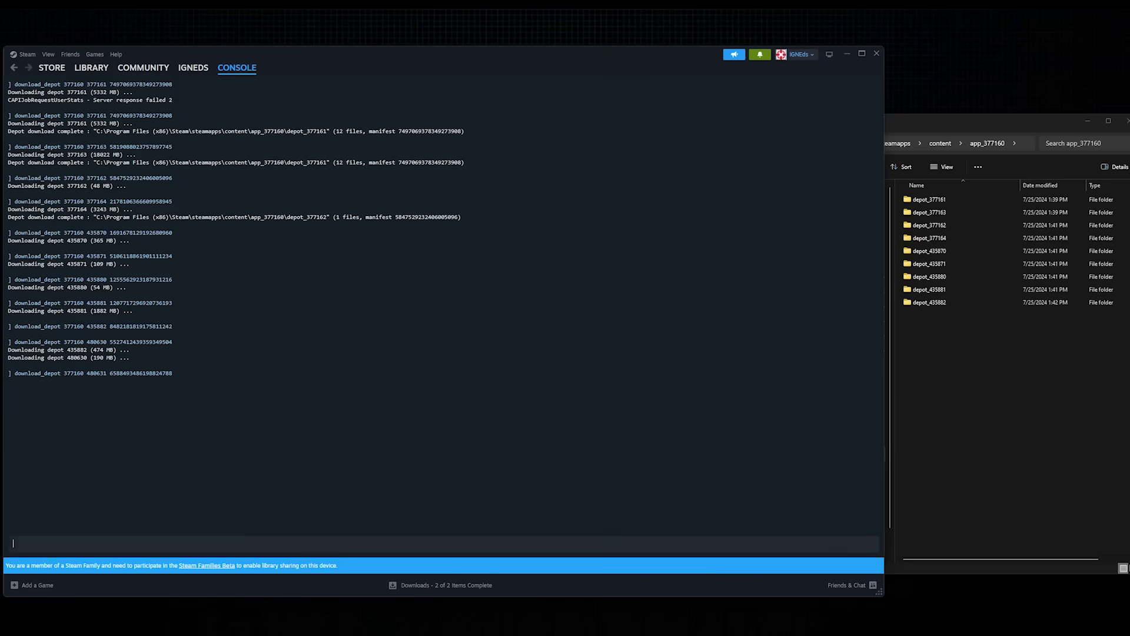
key("ctrl+v")
key("Return")
key("ctrl+v")
key("Return")
key("ctrl+v")
key("Return")
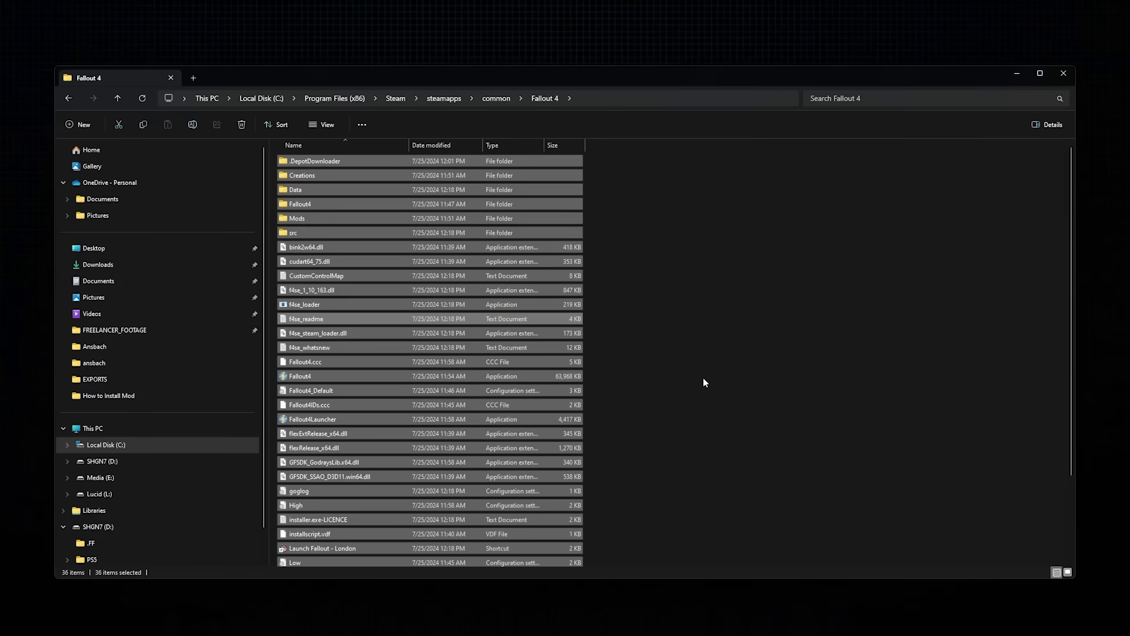
- In File Explorer, delete all the selected files and folders from Steam's common\Fallout 4 folder
key("shift+Delete")
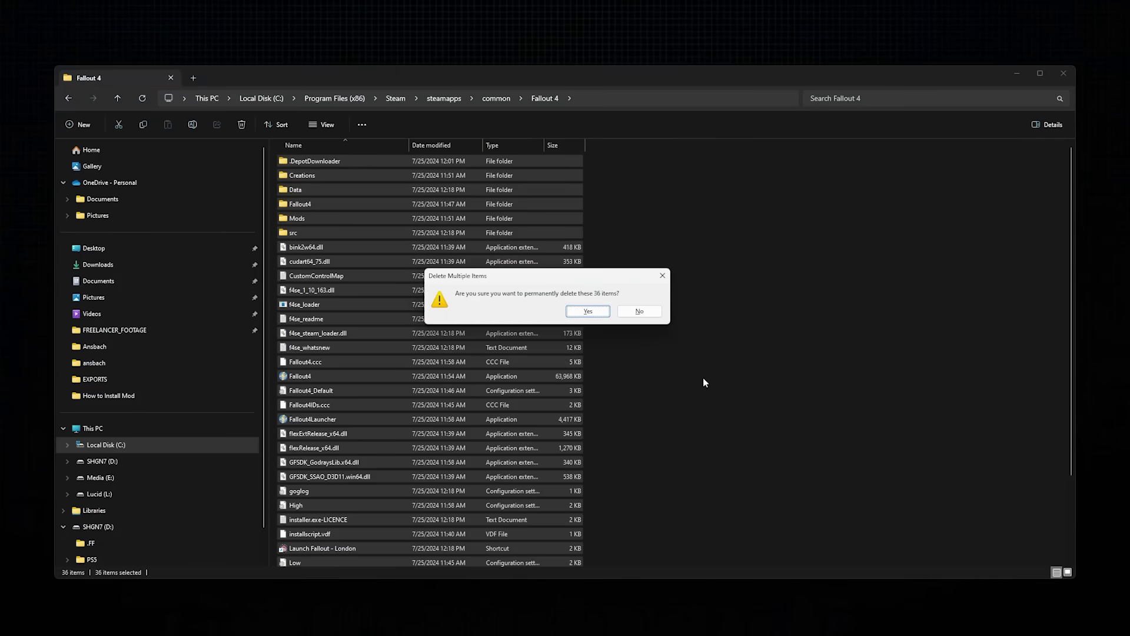
key("Escape")
key("Delete")
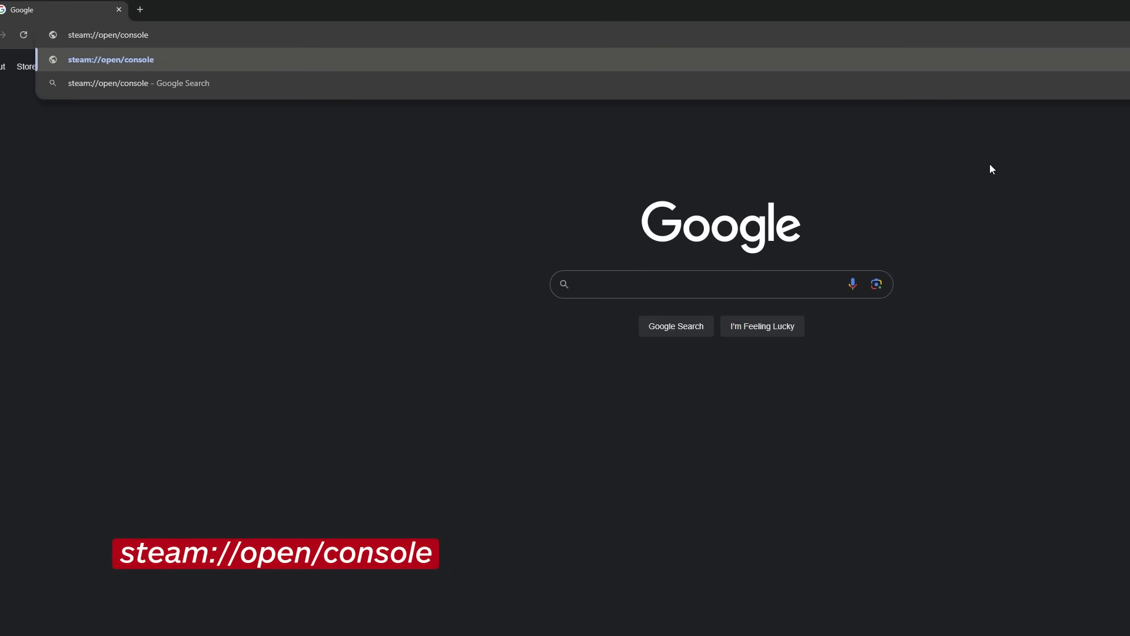
- Open the Steam console from the browser address steam://open/console and get its command line ready for input
key("Return")
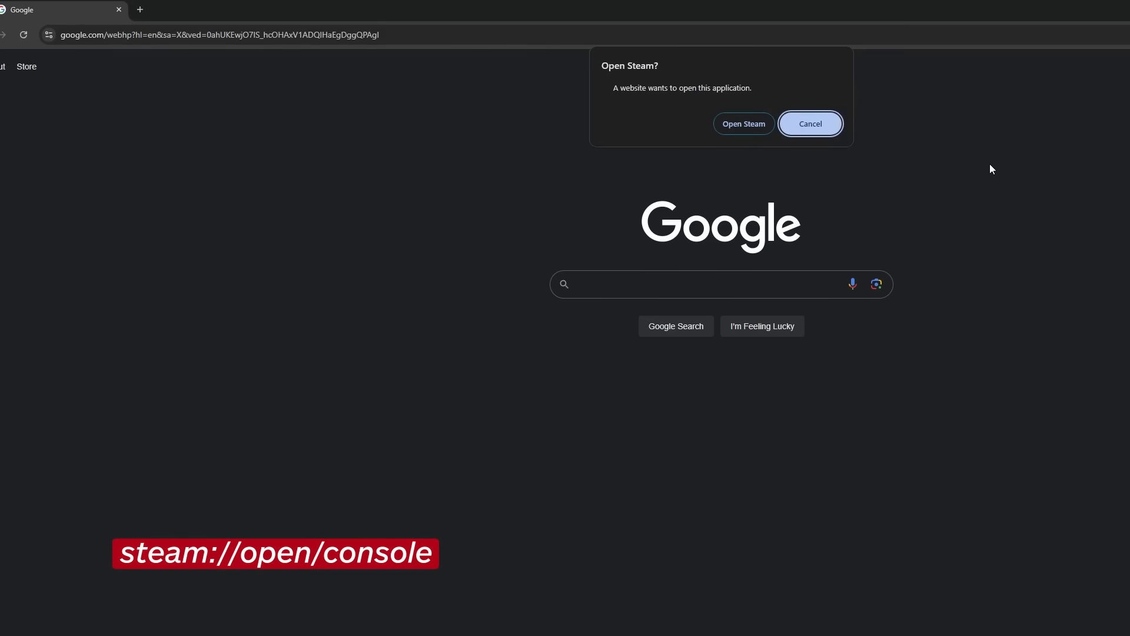
left_click(743, 124)
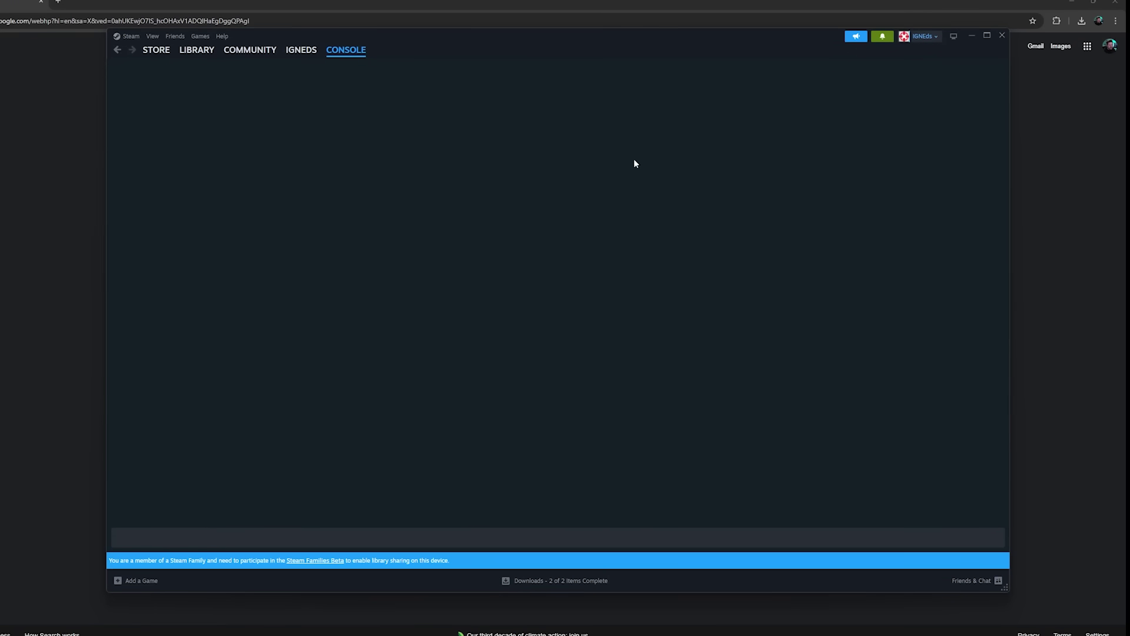
left_click(157, 538)
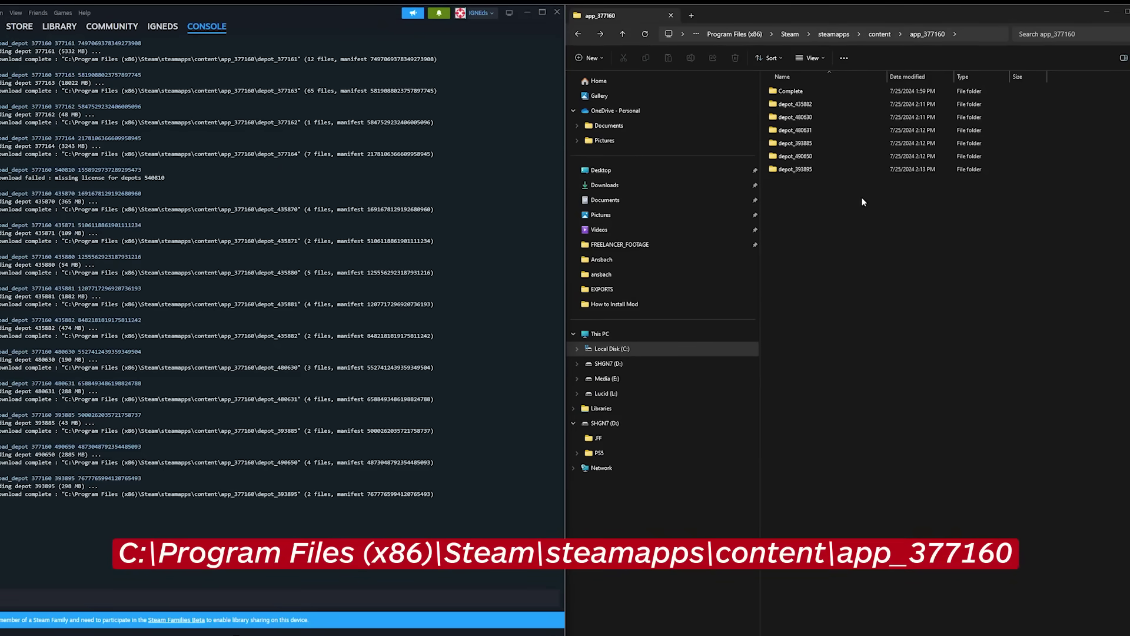
- Gather the downloaded depot folders in Complete and move the contents of depot_377161 and depot_377162 into the separate Fallout 4 folder
left_click_drag(823, 205, 778, 144)
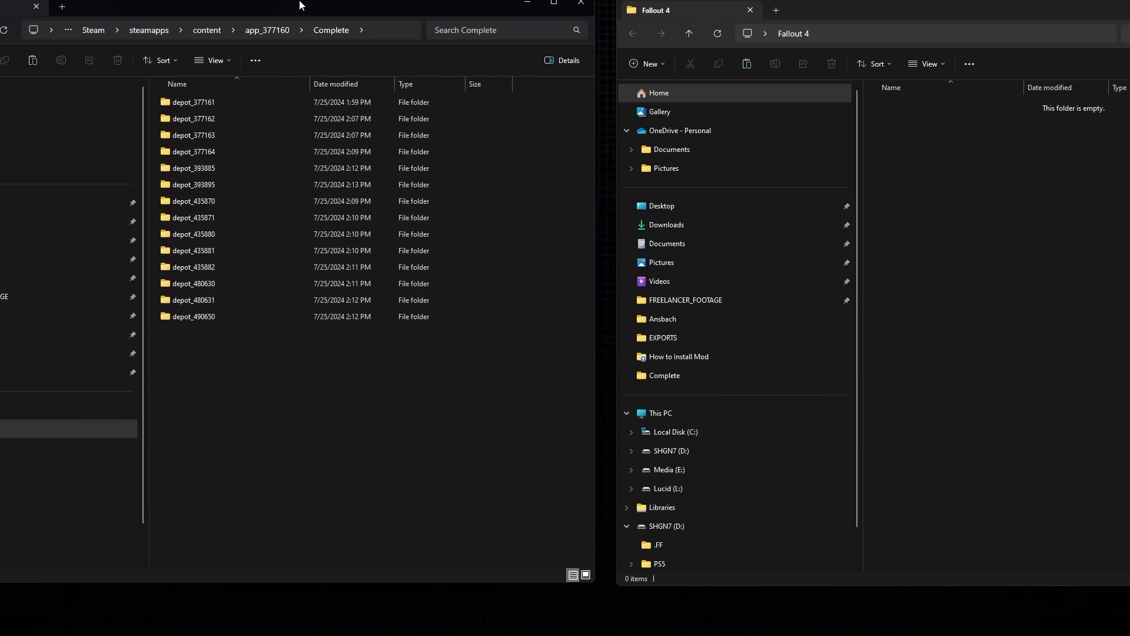
double_click(183, 105)
left_click_drag(293, 249, 972, 177)
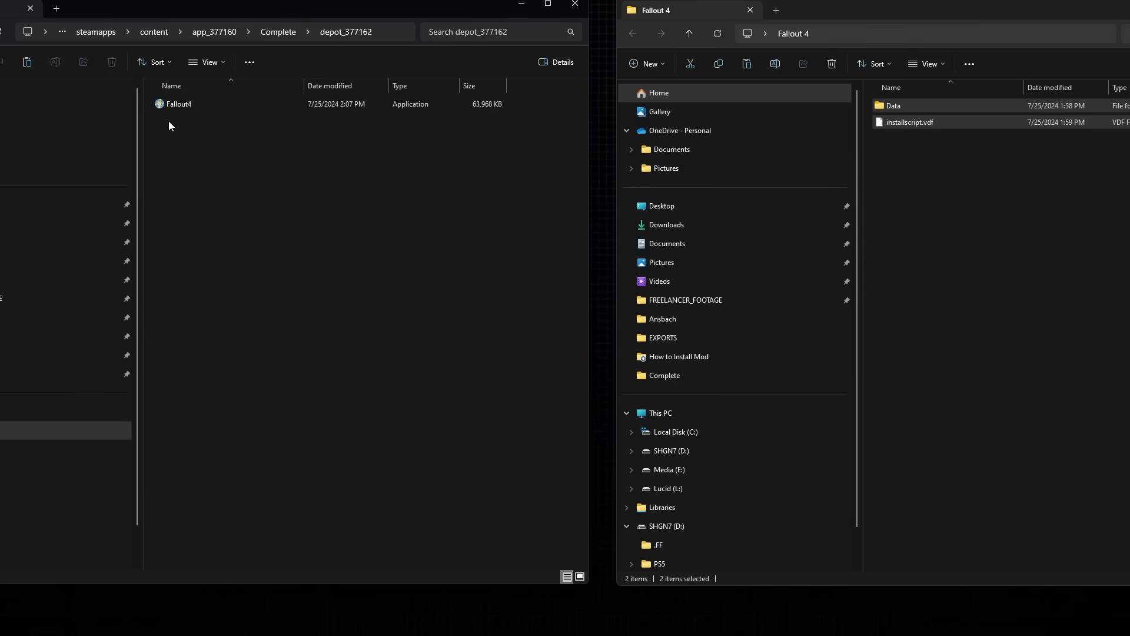
left_click_drag(176, 105, 757, 222)
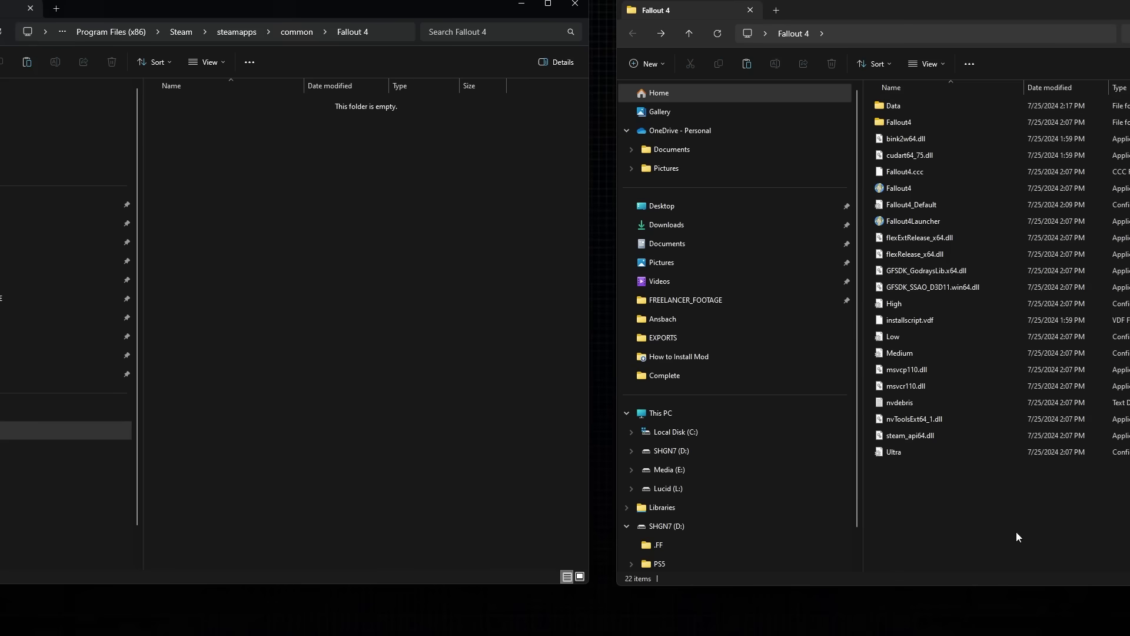
- Move all the assembled game files into C:\Program Files (x86)\Steam\steamapps\common\Fallout 4
left_click_drag(1016, 532, 457, 238)
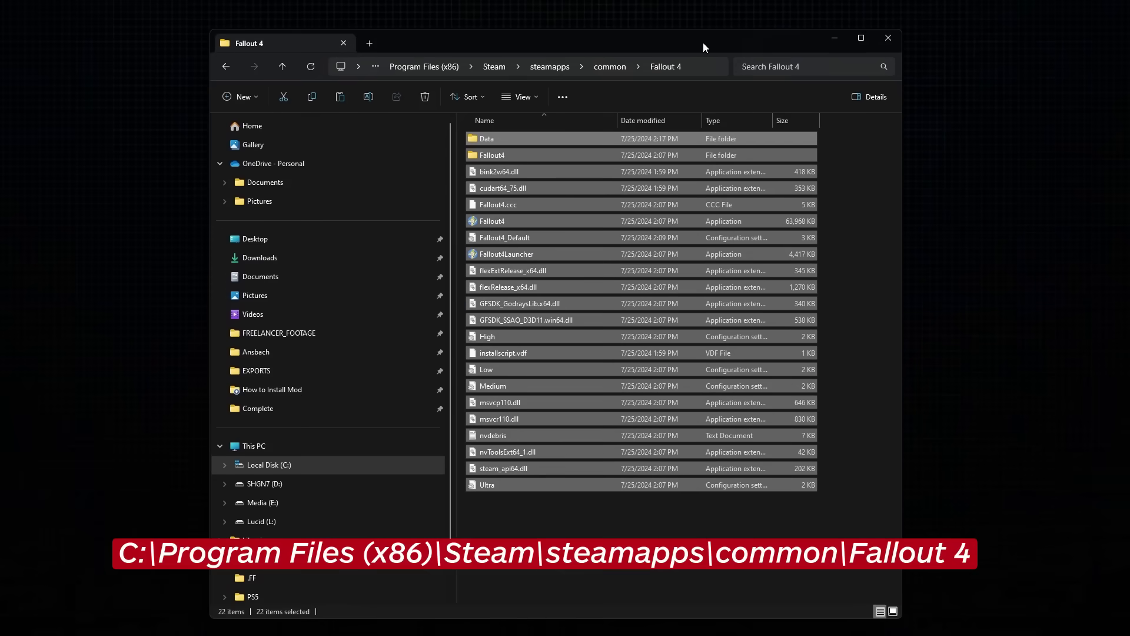
- Make the appmanifest_377160 file in C:\Program Files (x86)\Steam\steamapps read-only and apply the change
left_click(709, 511)
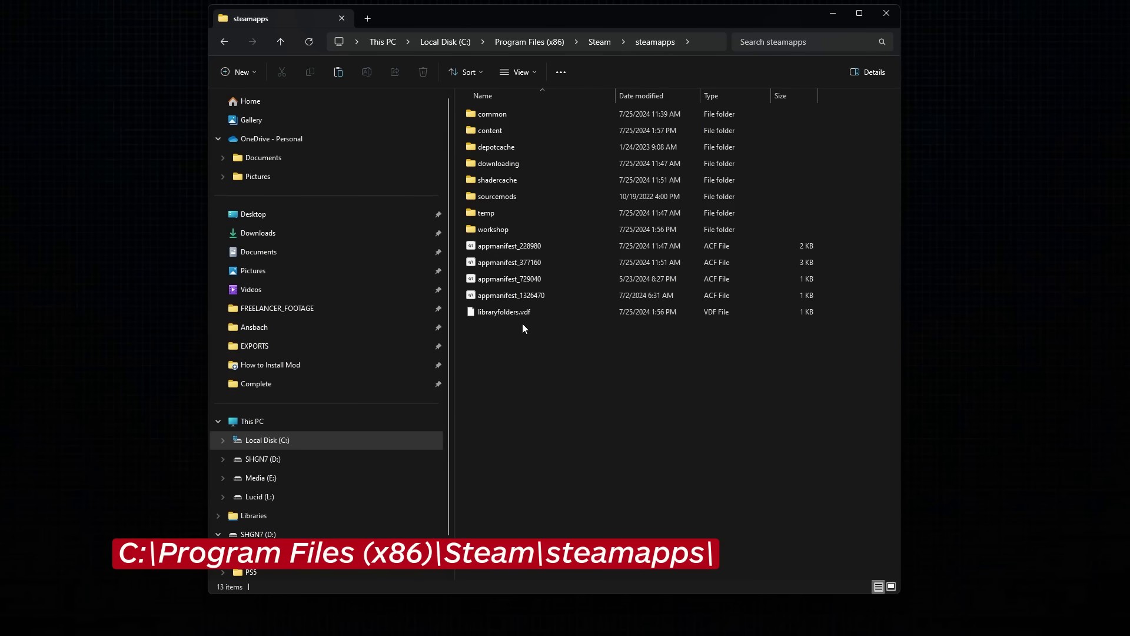
left_click(510, 264)
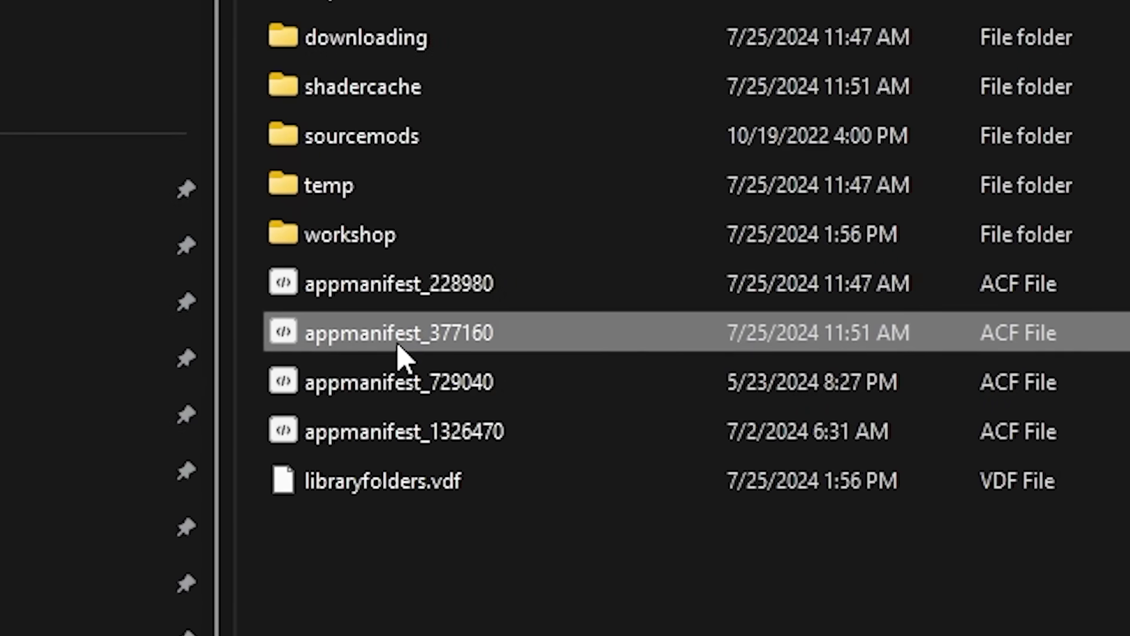
right_click(398, 347)
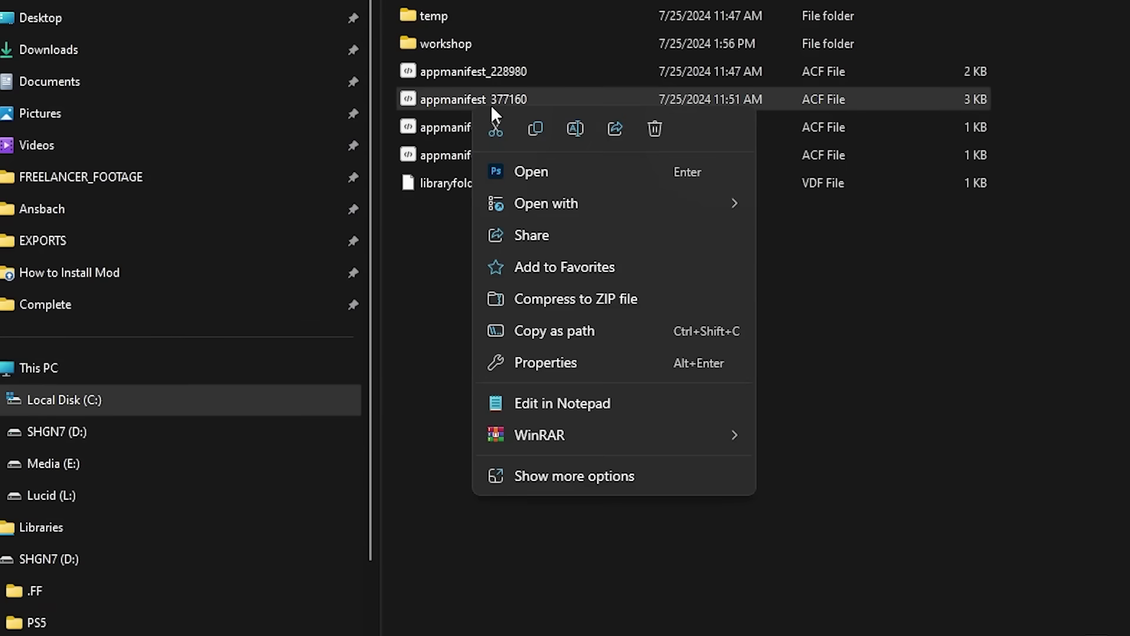
left_click(559, 358)
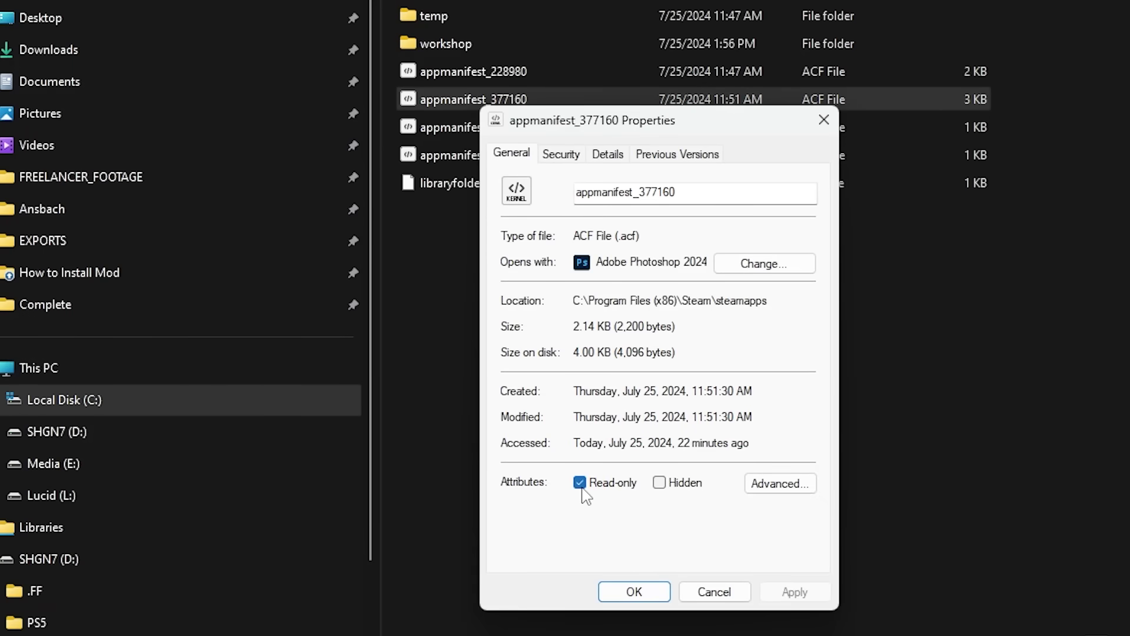
left_click(794, 592)
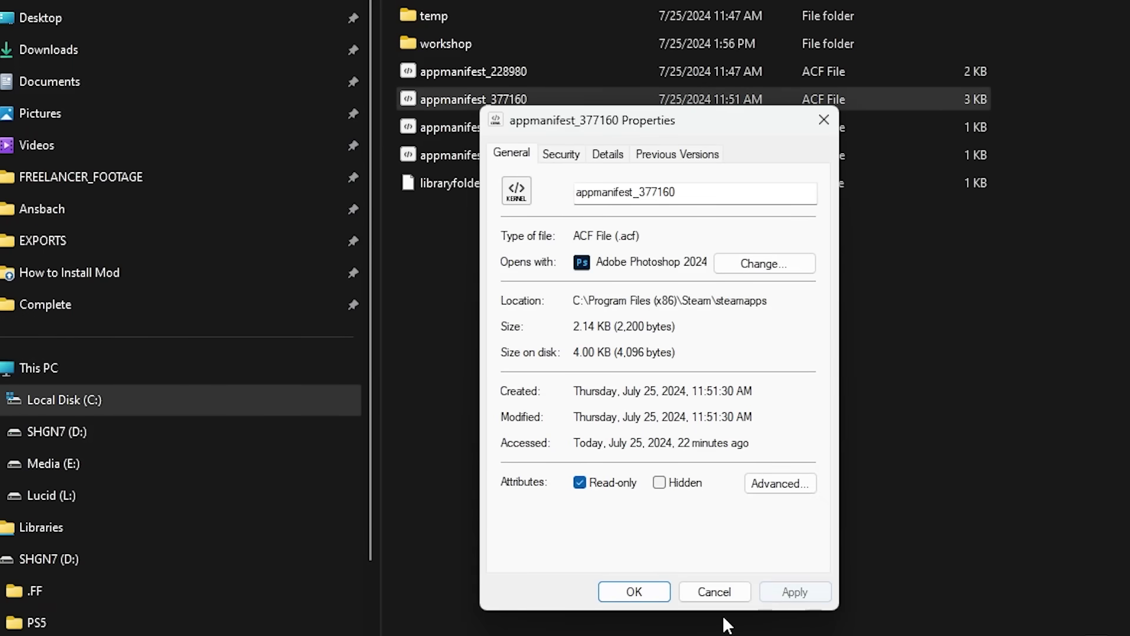
left_click(643, 601)
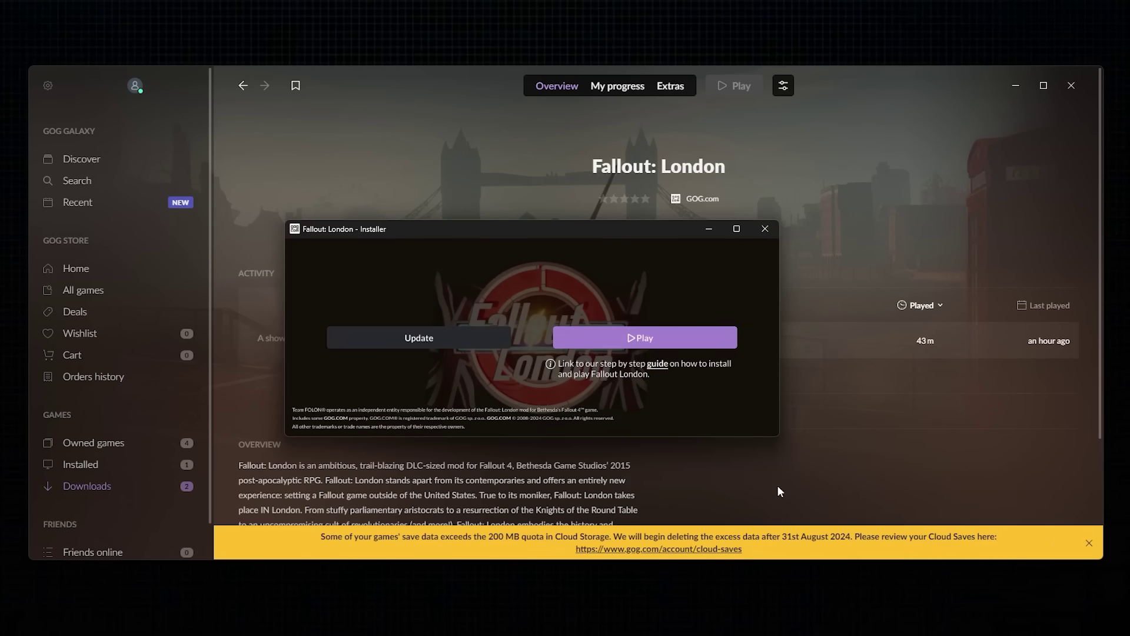
- In GOG Galaxy, launch the game from the Fallout: London installer window
left_click(662, 336)
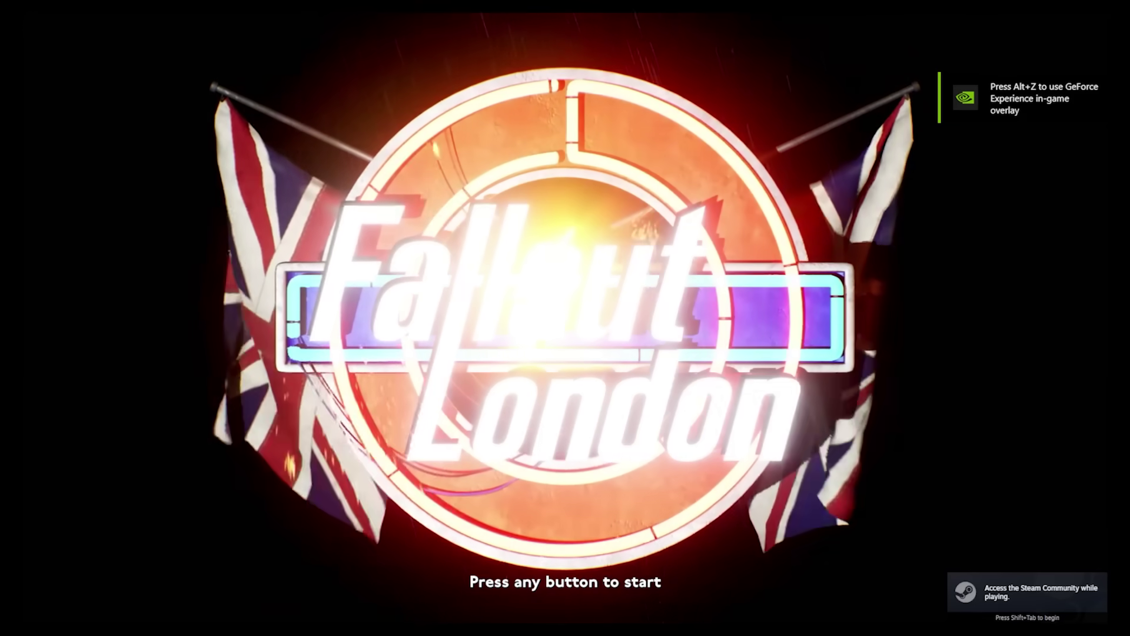